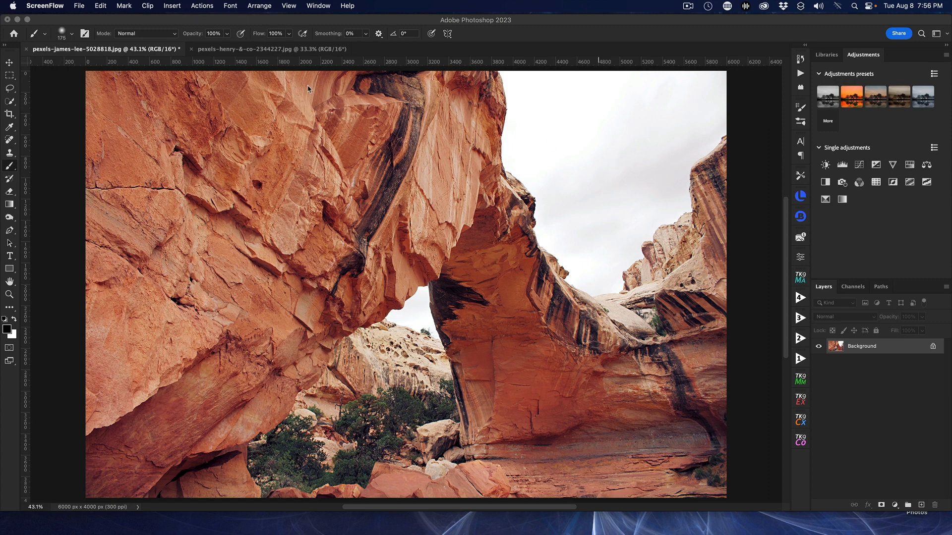
Select the sky in the rock arch photo and invert the selection to cover the rocks
{"action": "left_click", "coordinate": [344, 28]}
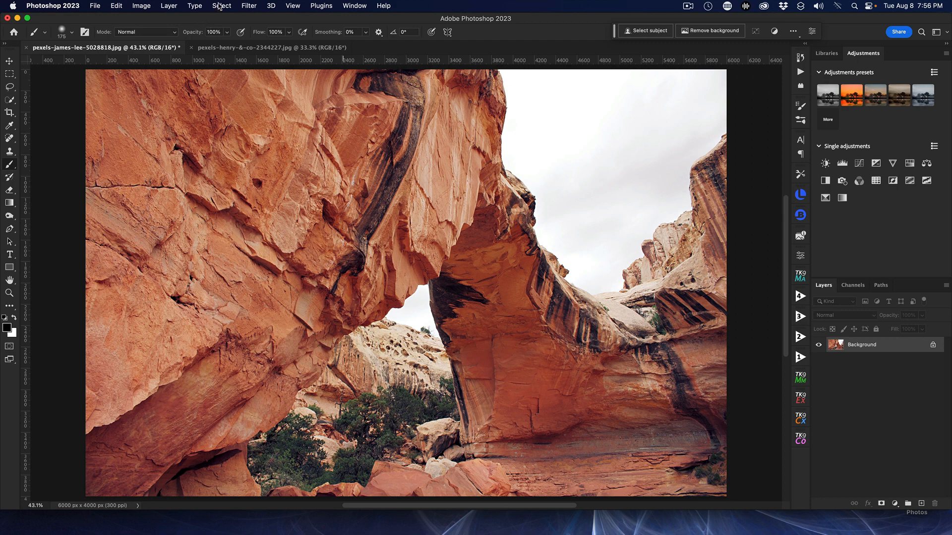
{"action": "left_click", "coordinate": [220, 5]}
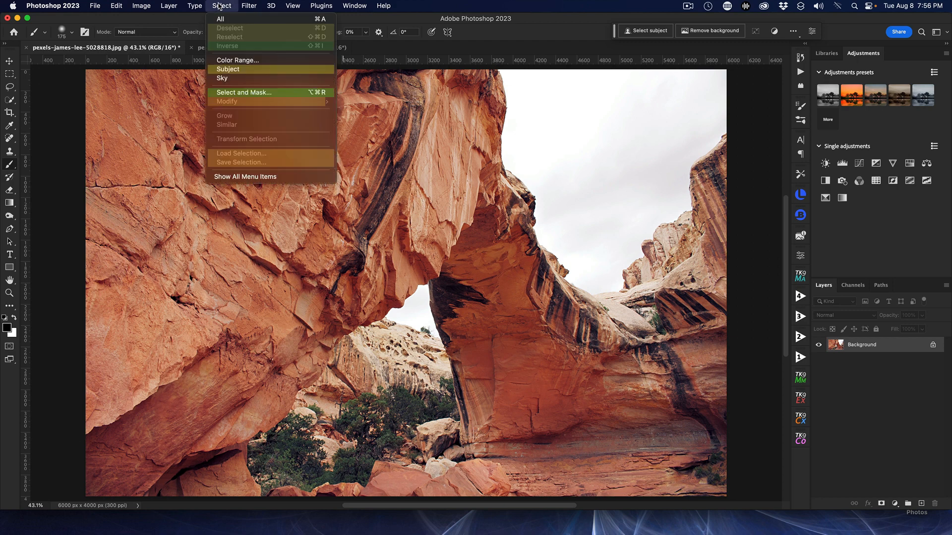
{"action": "left_click", "coordinate": [232, 78]}
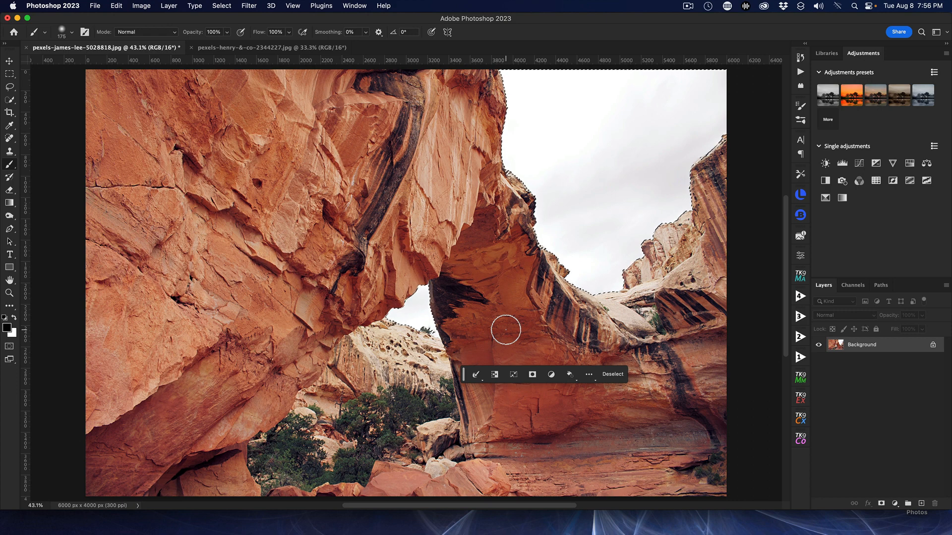
Check the selection edge around the small arch opening and add a layer mask that hides the sky
{"action": "scroll", "coordinate": [763, 448], "scroll_direction": "up", "scroll_amount": 10}
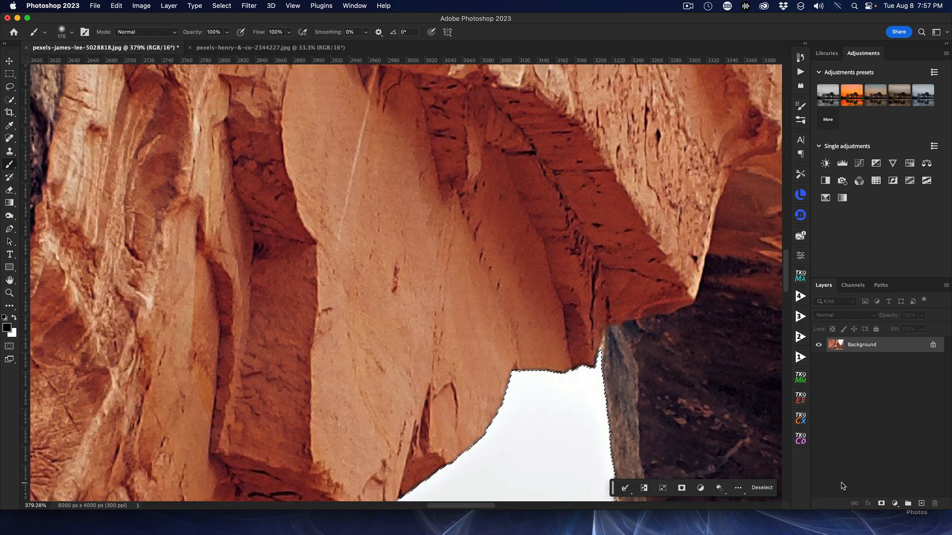
{"action": "scroll", "coordinate": [662, 382], "scroll_direction": "down", "scroll_amount": 6}
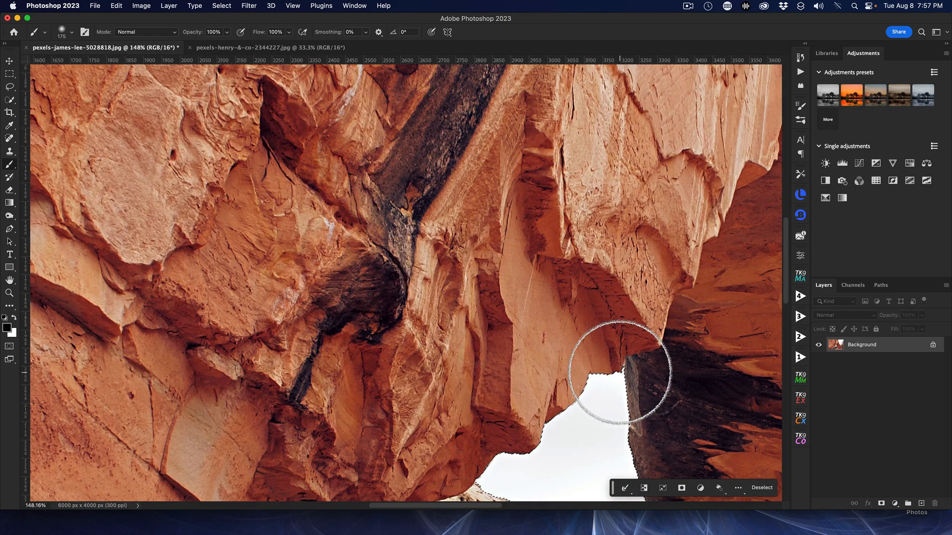
{"action": "scroll", "coordinate": [631, 377], "scroll_direction": "down", "scroll_amount": 2}
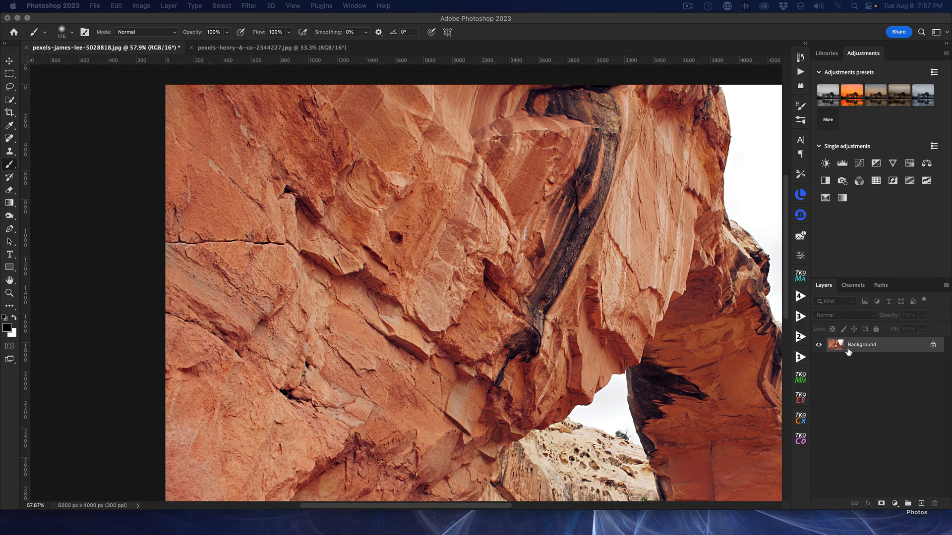
{"action": "left_click", "coordinate": [882, 504]}
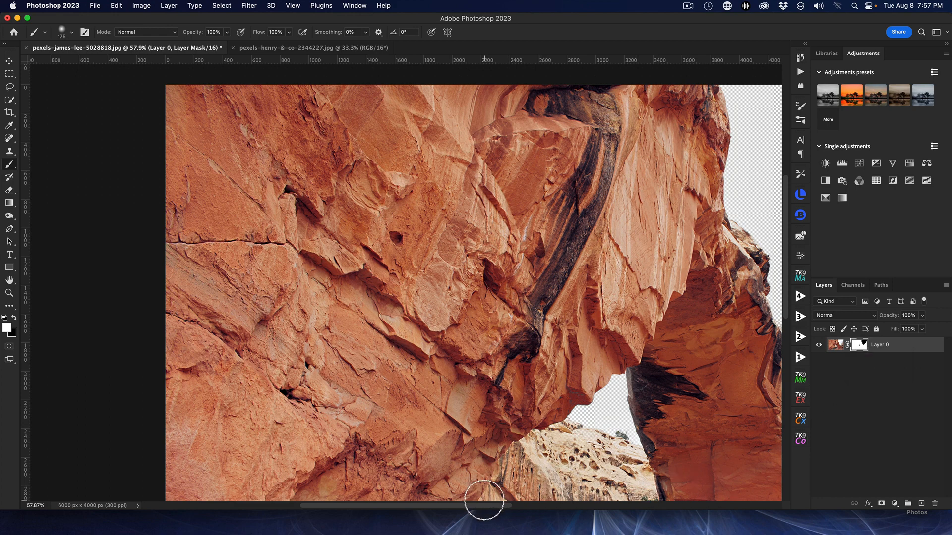
Examine the sky cutout and view the layer mask by itself, checking the rock edges around both sky openings for gray areas
{"action": "left_click_drag", "start_coordinate": [483, 506], "coordinate": [566, 506]}
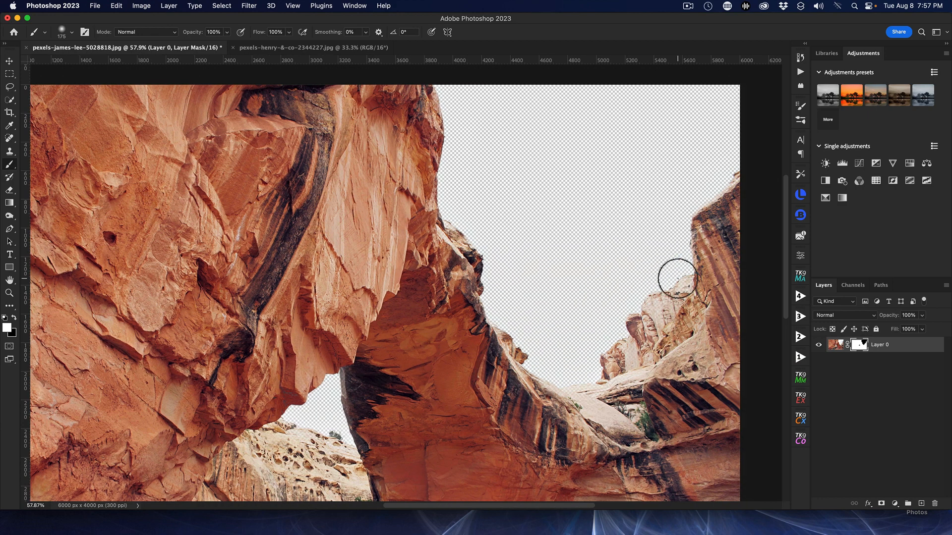
{"action": "scroll", "coordinate": [568, 246], "scroll_direction": "up", "scroll_amount": 10}
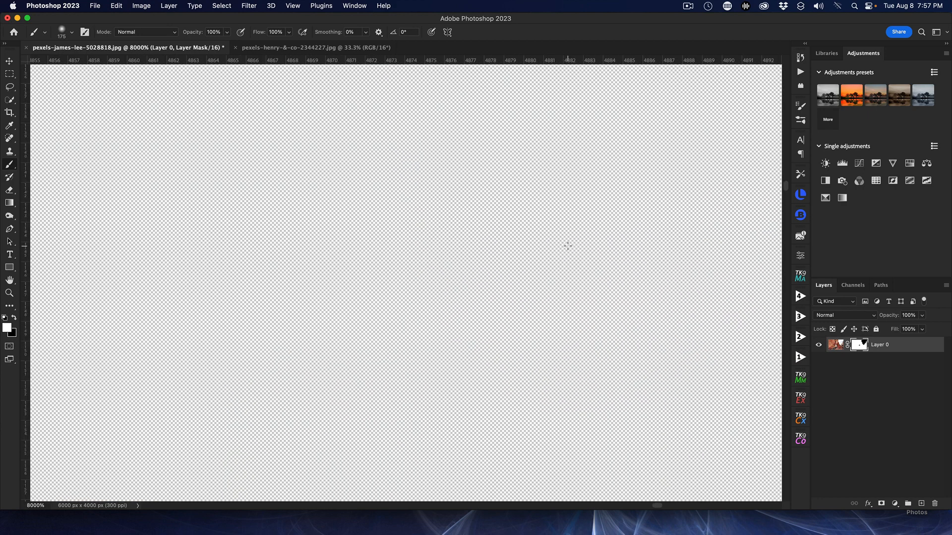
{"action": "scroll", "coordinate": [568, 246], "scroll_direction": "down", "scroll_amount": 15}
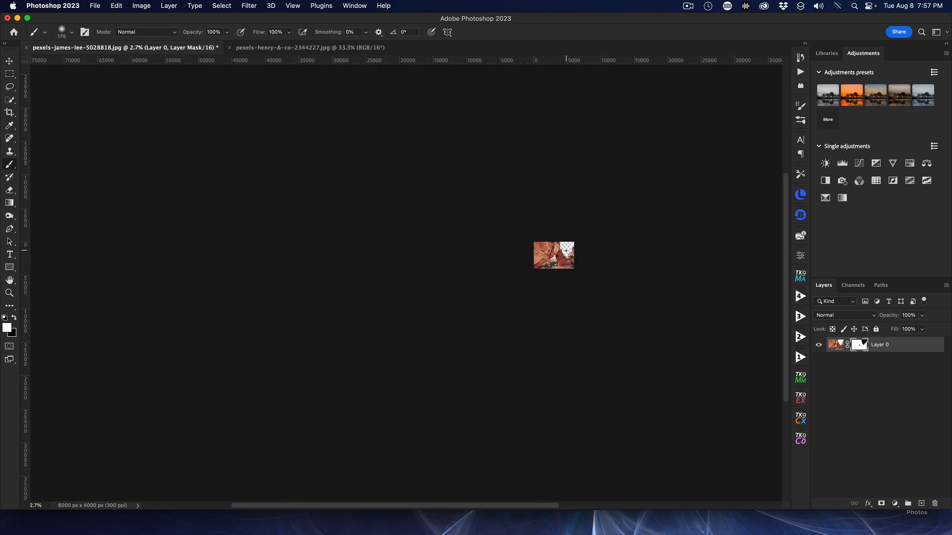
{"action": "scroll", "coordinate": [565, 250], "scroll_direction": "up", "scroll_amount": 8}
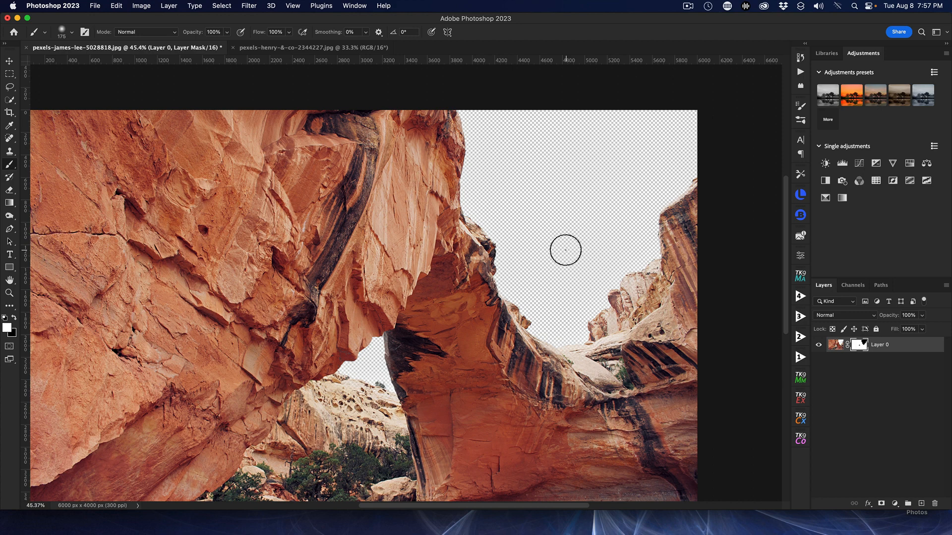
{"action": "left_click", "coordinate": [863, 345], "text": "alt"}
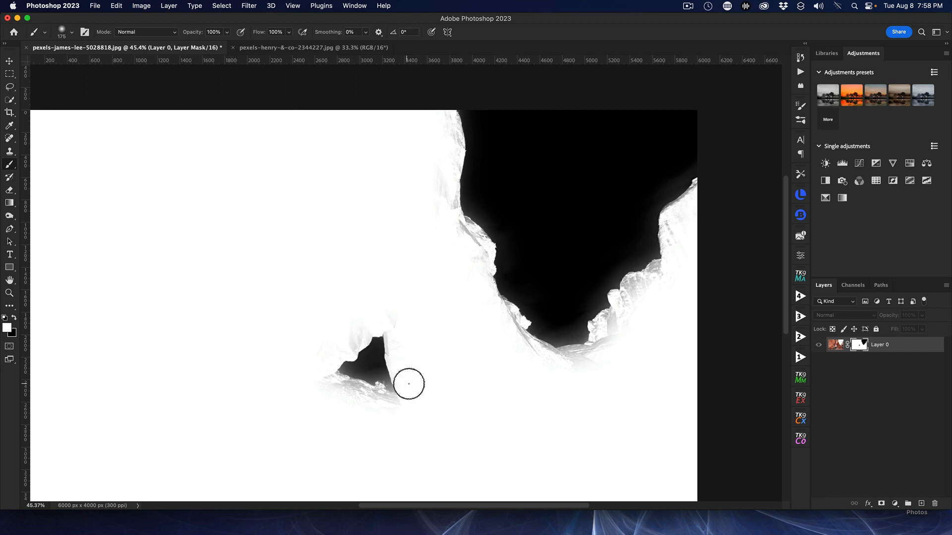
{"action": "scroll", "coordinate": [443, 391], "scroll_direction": "up", "scroll_amount": 3}
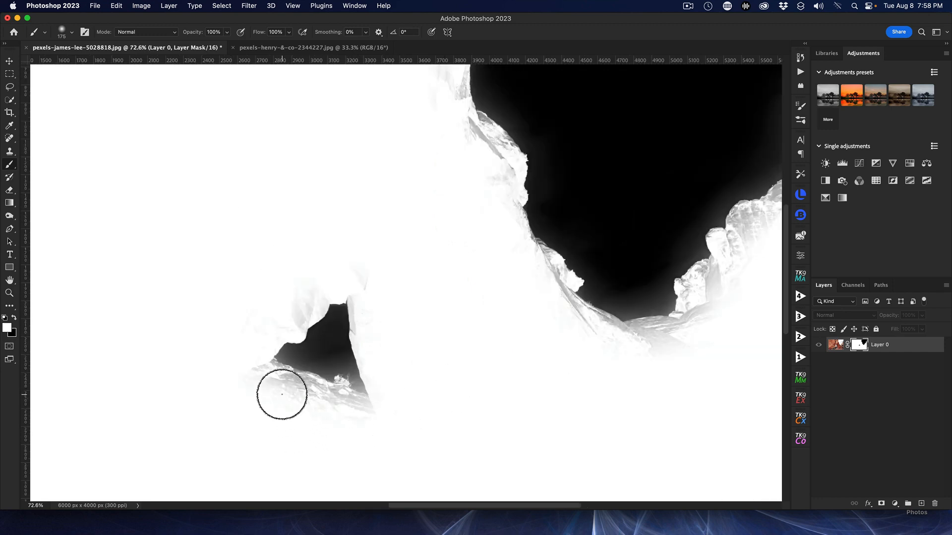
{"action": "scroll", "coordinate": [296, 395], "scroll_direction": "up", "scroll_amount": 3}
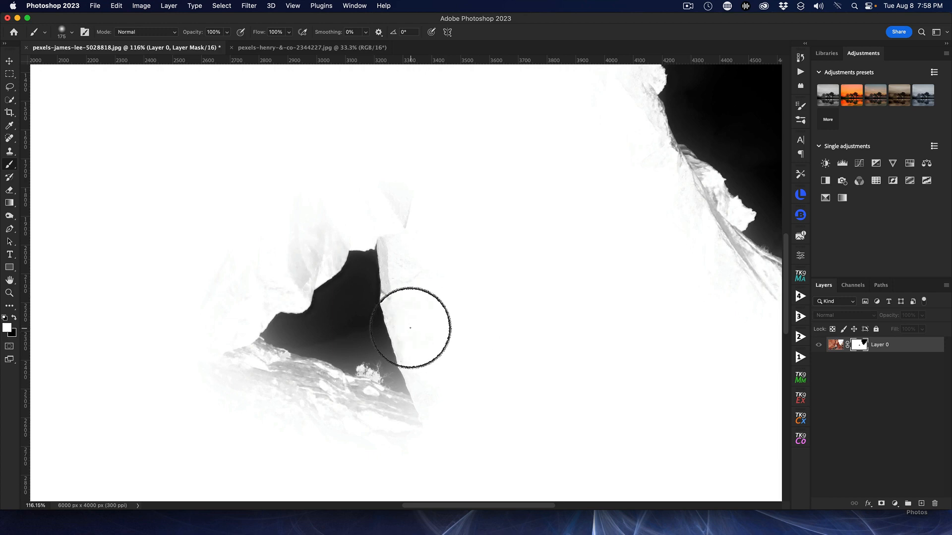
{"action": "scroll", "coordinate": [430, 330], "scroll_direction": "down", "scroll_amount": 3}
{"action": "scroll", "coordinate": [493, 225], "scroll_direction": "down", "scroll_amount": 2}
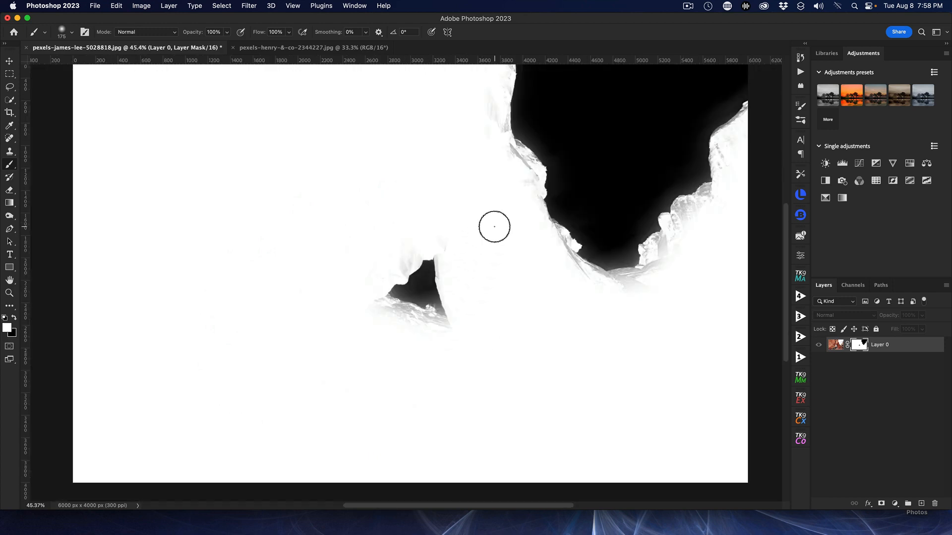
{"action": "scroll", "coordinate": [498, 204], "scroll_direction": "up", "scroll_amount": 2}
{"action": "scroll", "coordinate": [539, 155], "scroll_direction": "down", "scroll_amount": 2}
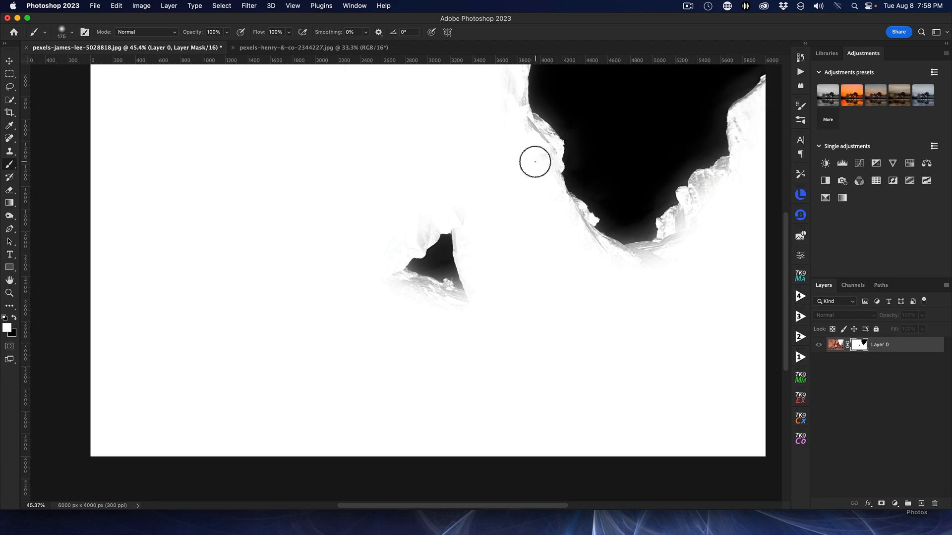
{"action": "scroll", "coordinate": [784, 241], "scroll_direction": "up", "scroll_amount": 1}
{"action": "scroll", "coordinate": [784, 241], "scroll_direction": "up", "scroll_amount": 3}
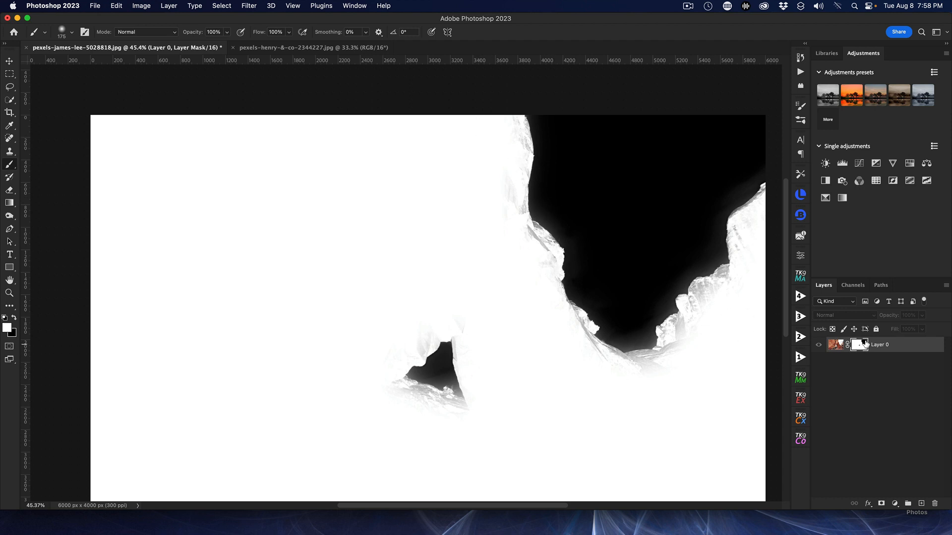
{"action": "left_click", "coordinate": [835, 345]}
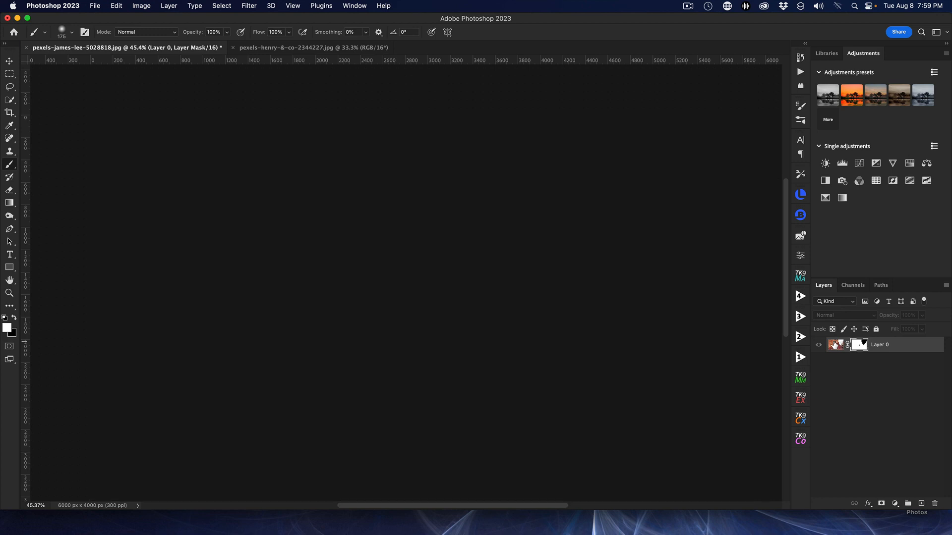
{"action": "left_click", "coordinate": [863, 345]}
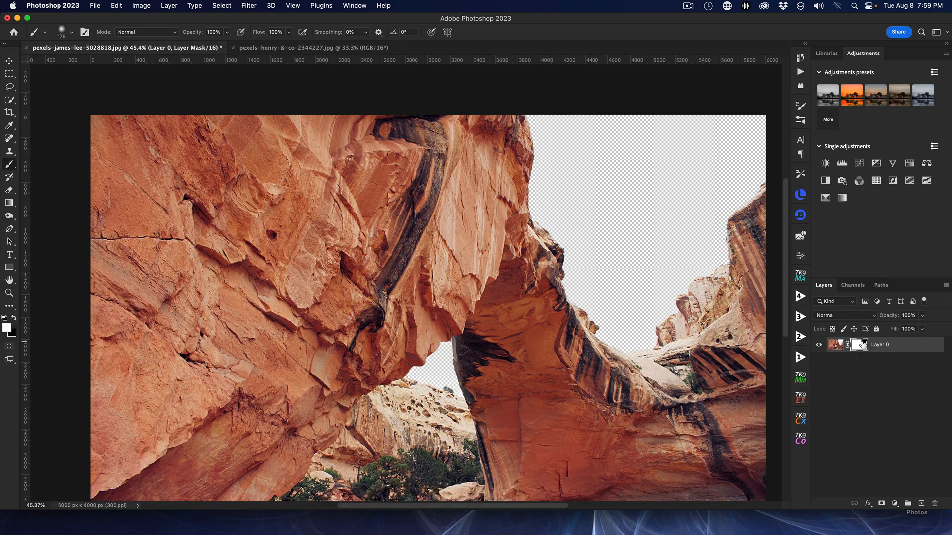
Display the layer mask alone and paint white in Overlay mode along the rock edges around both sky openings
{"action": "left_click", "coordinate": [864, 345], "text": "alt"}
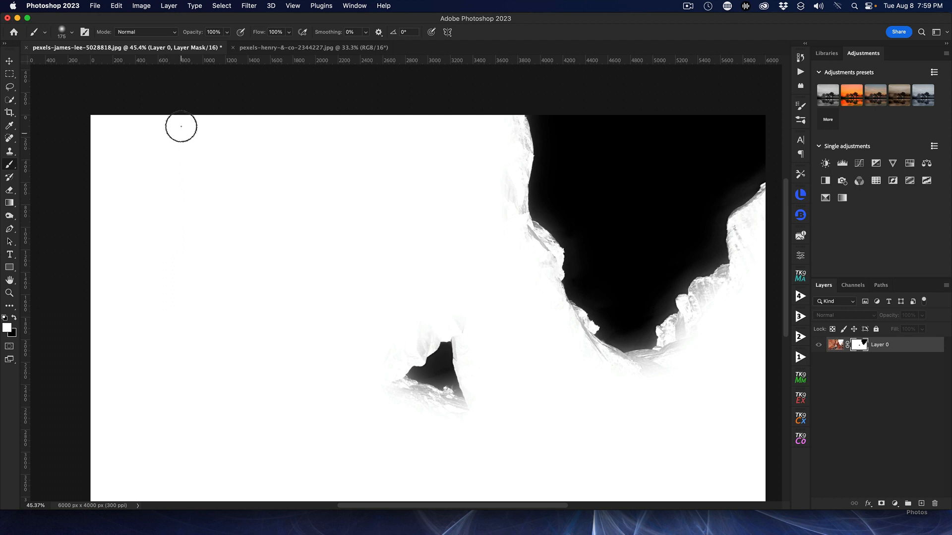
{"action": "left_click", "coordinate": [175, 34]}
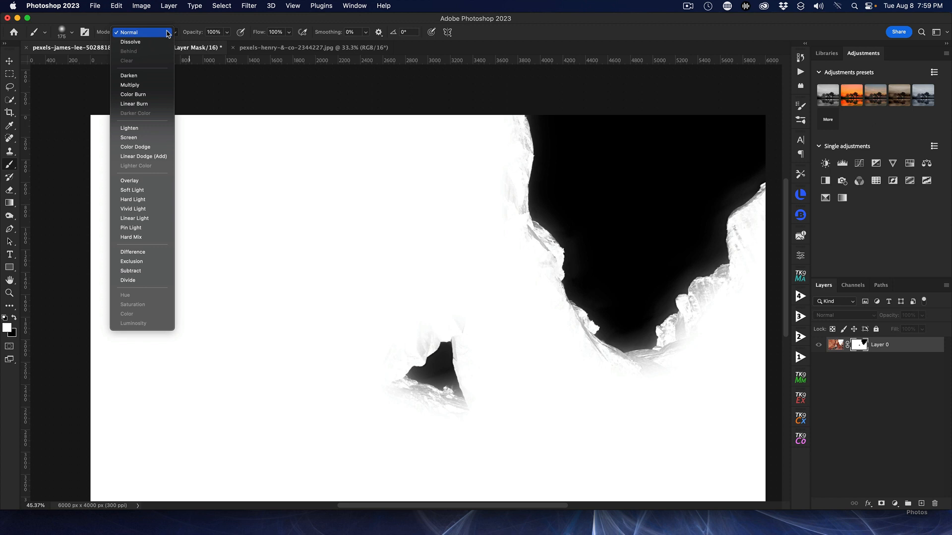
{"action": "left_click", "coordinate": [130, 181]}
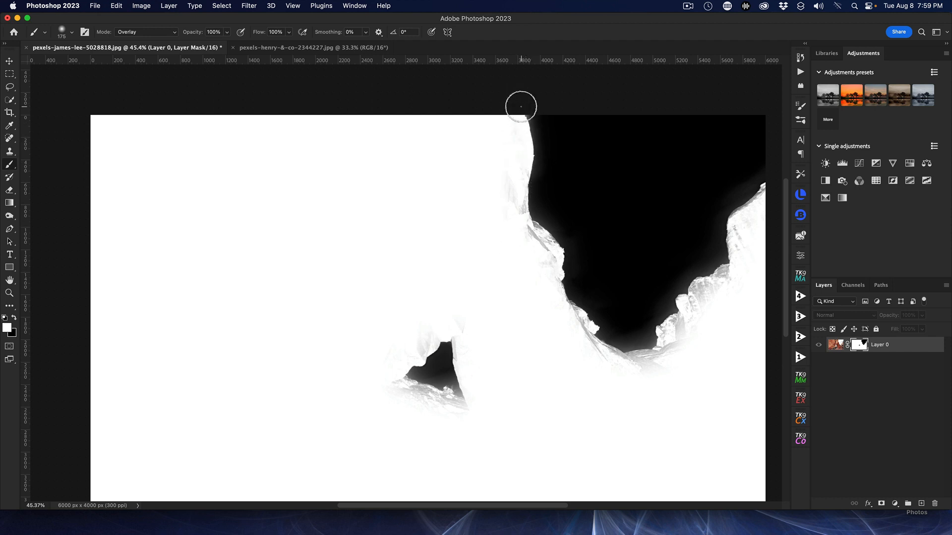
{"action": "mouse_move", "coordinate": [527, 139]}
{"action": "left_mouse_down"}
{"action": "mouse_move", "coordinate": [523, 118]}
{"action": "mouse_move", "coordinate": [514, 227]}
{"action": "mouse_move", "coordinate": [525, 168]}
{"action": "mouse_move", "coordinate": [496, 204]}
{"action": "mouse_move", "coordinate": [528, 161]}
{"action": "mouse_move", "coordinate": [537, 238]}
{"action": "mouse_move", "coordinate": [509, 183]}
{"action": "mouse_move", "coordinate": [558, 252]}
{"action": "mouse_move", "coordinate": [542, 234]}
{"action": "mouse_move", "coordinate": [555, 251]}
{"action": "mouse_move", "coordinate": [556, 306]}
{"action": "mouse_move", "coordinate": [595, 329]}
{"action": "mouse_move", "coordinate": [585, 347]}
{"action": "mouse_move", "coordinate": [580, 331]}
{"action": "mouse_move", "coordinate": [597, 363]}
{"action": "mouse_move", "coordinate": [613, 347]}
{"action": "mouse_move", "coordinate": [570, 336]}
{"action": "mouse_move", "coordinate": [658, 383]}
{"action": "mouse_move", "coordinate": [578, 365]}
{"action": "mouse_move", "coordinate": [674, 356]}
{"action": "mouse_move", "coordinate": [610, 356]}
{"action": "mouse_move", "coordinate": [698, 334]}
{"action": "mouse_move", "coordinate": [665, 334]}
{"action": "mouse_move", "coordinate": [660, 314]}
{"action": "mouse_move", "coordinate": [663, 327]}
{"action": "mouse_move", "coordinate": [696, 291]}
{"action": "mouse_move", "coordinate": [669, 331]}
{"action": "mouse_move", "coordinate": [702, 275]}
{"action": "mouse_move", "coordinate": [689, 312]}
{"action": "mouse_move", "coordinate": [728, 266]}
{"action": "mouse_move", "coordinate": [709, 276]}
{"action": "mouse_move", "coordinate": [754, 257]}
{"action": "mouse_move", "coordinate": [739, 226]}
{"action": "mouse_move", "coordinate": [734, 244]}
{"action": "mouse_move", "coordinate": [742, 201]}
{"action": "mouse_move", "coordinate": [773, 181]}
{"action": "mouse_move", "coordinate": [733, 217]}
{"action": "left_mouse_up"}
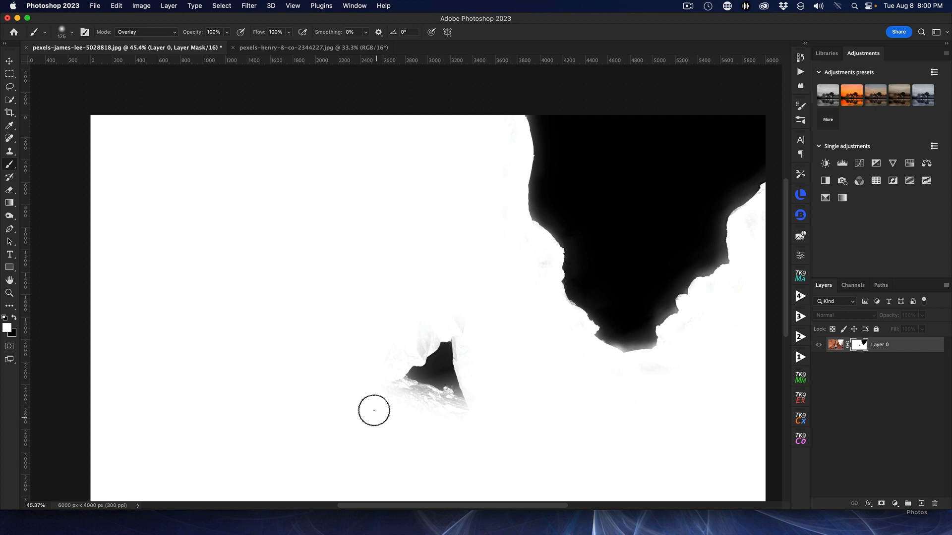
{"action": "mouse_move", "coordinate": [399, 393]}
{"action": "left_mouse_down"}
{"action": "mouse_move", "coordinate": [463, 400]}
{"action": "mouse_move", "coordinate": [401, 384]}
{"action": "mouse_move", "coordinate": [393, 368]}
{"action": "mouse_move", "coordinate": [446, 331]}
{"action": "mouse_move", "coordinate": [408, 347]}
{"action": "mouse_move", "coordinate": [426, 336]}
{"action": "mouse_move", "coordinate": [455, 339]}
{"action": "mouse_move", "coordinate": [457, 408]}
{"action": "mouse_move", "coordinate": [489, 460]}
{"action": "mouse_move", "coordinate": [498, 447]}
{"action": "mouse_move", "coordinate": [465, 430]}
{"action": "left_mouse_up"}
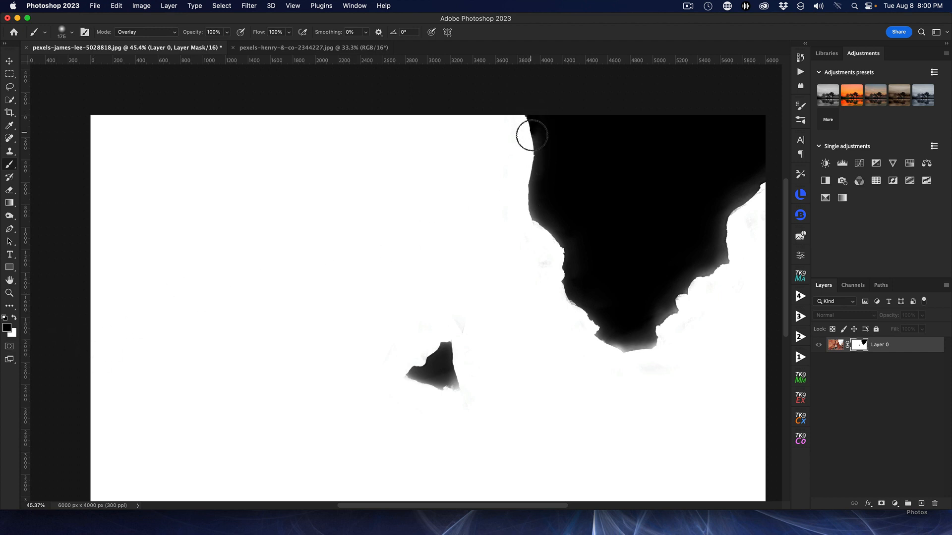
Paint black in Overlay mode inside the edges of both sky openings on the mask and return to the image view
{"action": "mouse_move", "coordinate": [539, 181]}
{"action": "left_mouse_down"}
{"action": "mouse_move", "coordinate": [538, 209]}
{"action": "mouse_move", "coordinate": [575, 256]}
{"action": "mouse_move", "coordinate": [578, 299]}
{"action": "mouse_move", "coordinate": [612, 340]}
{"action": "mouse_move", "coordinate": [638, 346]}
{"action": "mouse_move", "coordinate": [710, 269]}
{"action": "mouse_move", "coordinate": [733, 233]}
{"action": "mouse_move", "coordinate": [739, 193]}
{"action": "mouse_move", "coordinate": [773, 169]}
{"action": "left_mouse_up"}
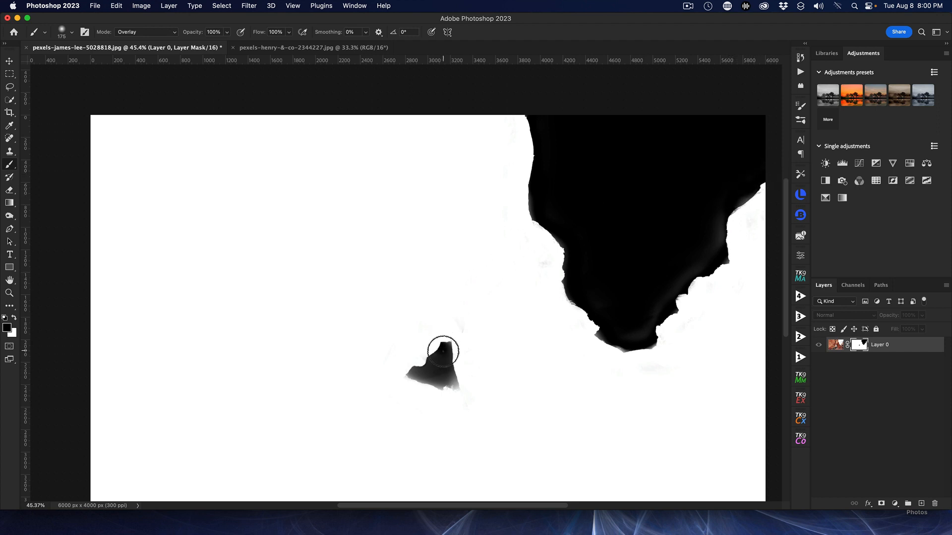
{"action": "mouse_move", "coordinate": [442, 352]}
{"action": "left_mouse_down"}
{"action": "mouse_move", "coordinate": [457, 389]}
{"action": "mouse_move", "coordinate": [412, 373]}
{"action": "mouse_move", "coordinate": [459, 391]}
{"action": "mouse_move", "coordinate": [465, 368]}
{"action": "mouse_move", "coordinate": [448, 342]}
{"action": "left_mouse_up"}
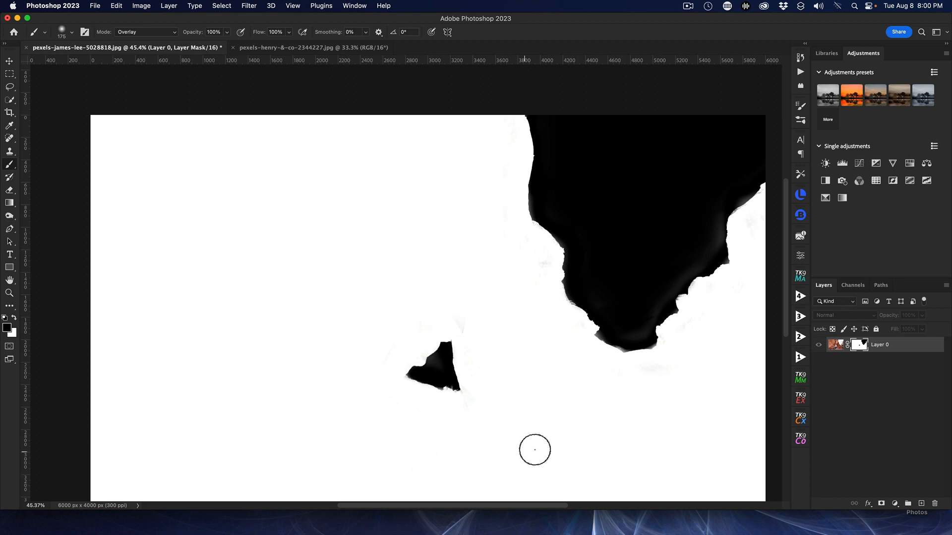
{"action": "left_click", "coordinate": [833, 347]}
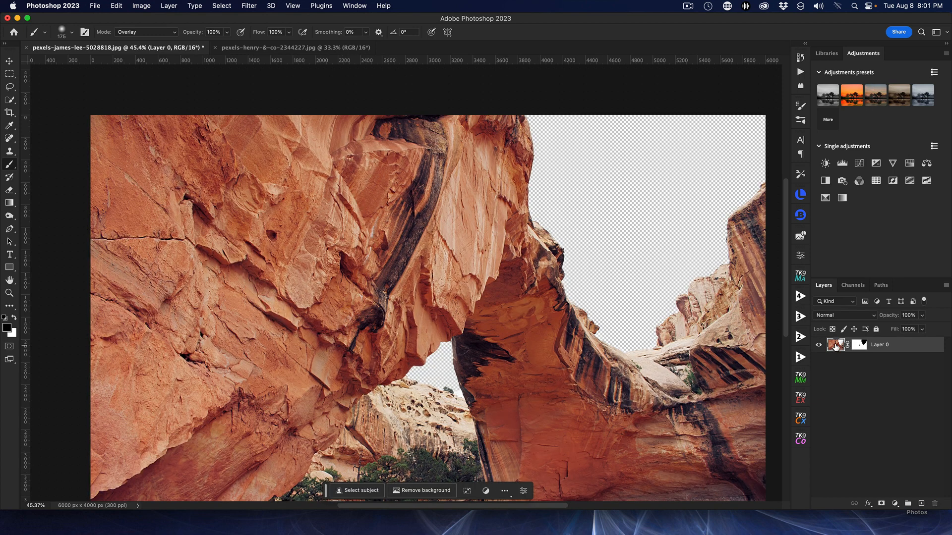
Load Layer 0's mask as a selection around the rocks
{"action": "key", "text": "super+a"}
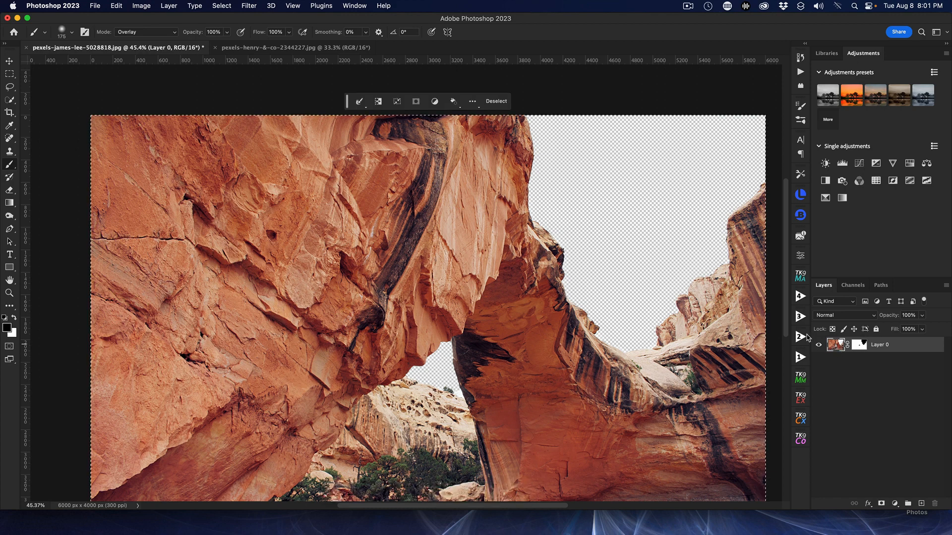
{"action": "left_click", "coordinate": [861, 345]}
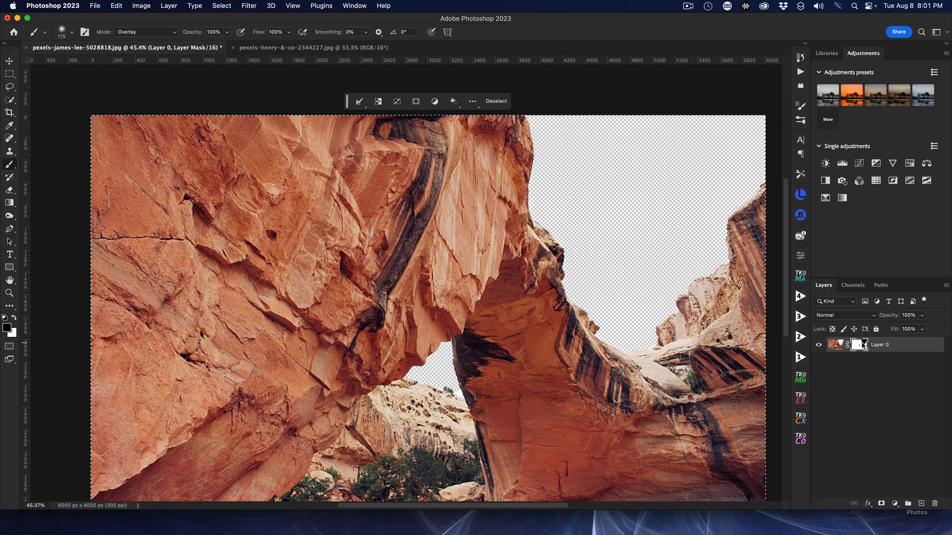
{"action": "left_click", "coordinate": [863, 346], "text": "super"}
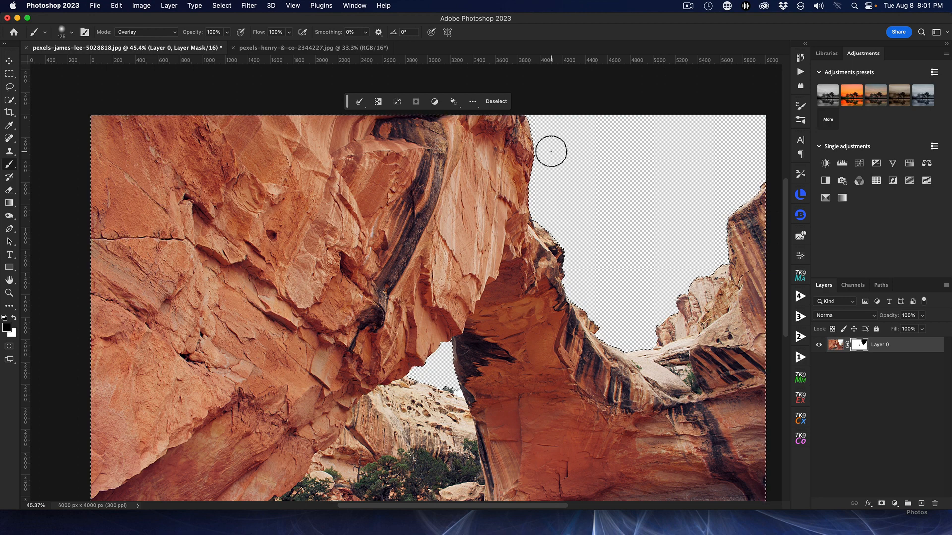
Copy the blue sky photo pexels-henry-&-co-2344227.jpg into the rock arch document with the Move tool, placing it over the rocks as a new layer
{"action": "left_click", "coordinate": [315, 48]}
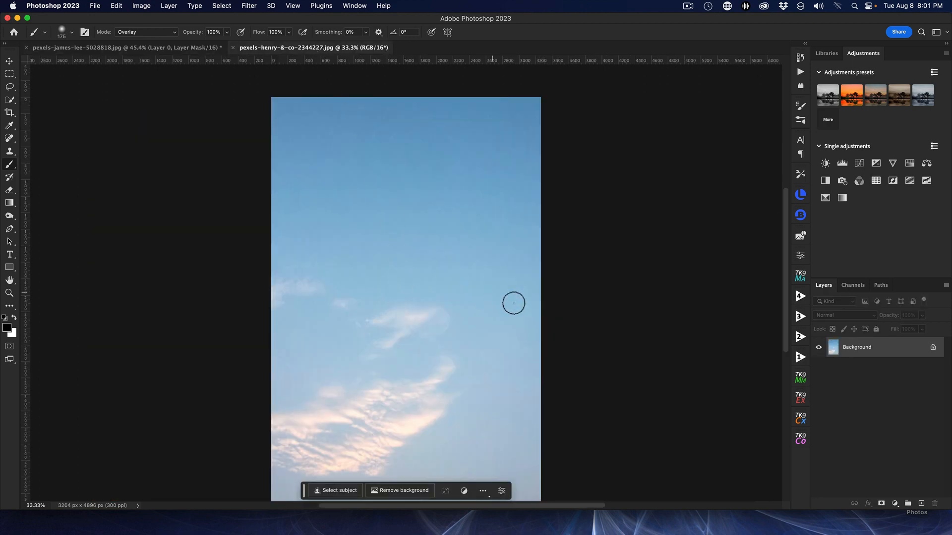
{"action": "left_click", "coordinate": [9, 61]}
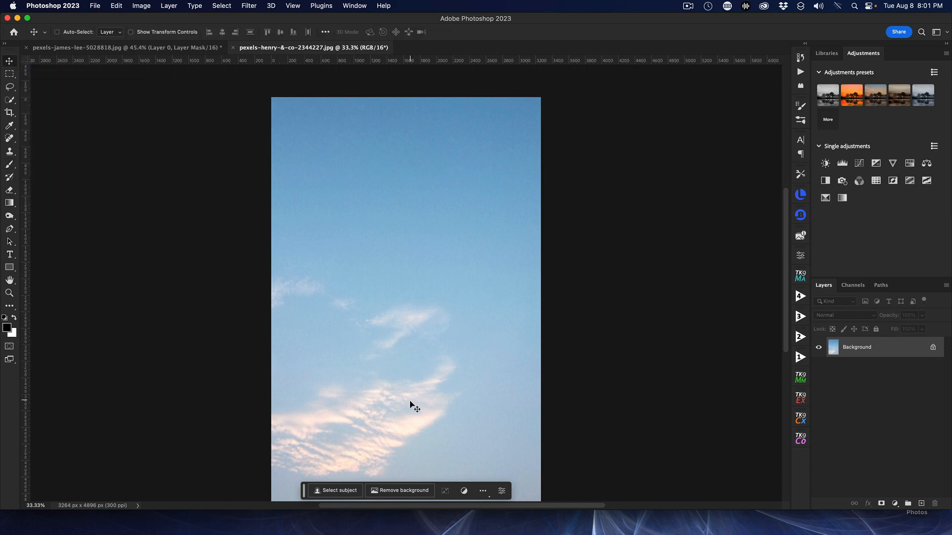
{"action": "left_click_drag", "start_coordinate": [410, 402], "coordinate": [141, 50]}
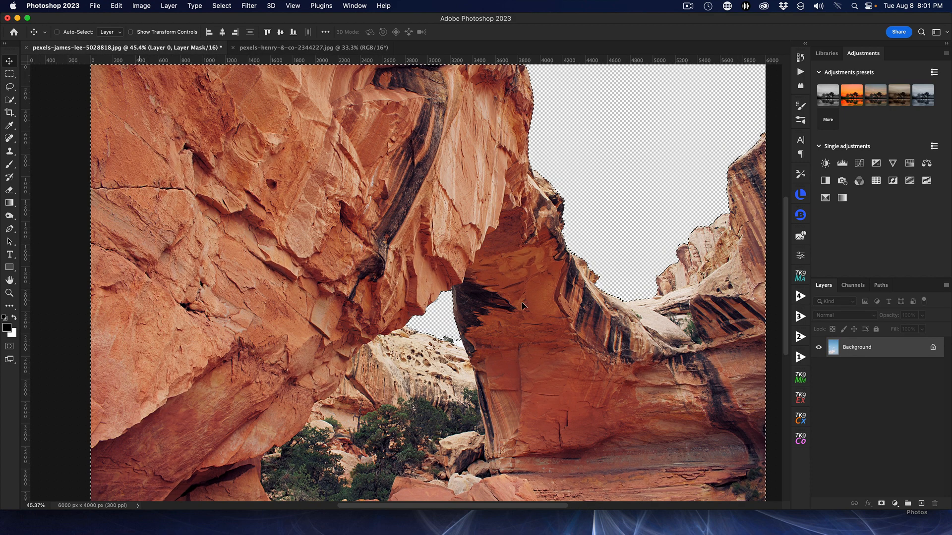
{"action": "left_click_drag", "start_coordinate": [521, 302], "coordinate": [521, 301]}
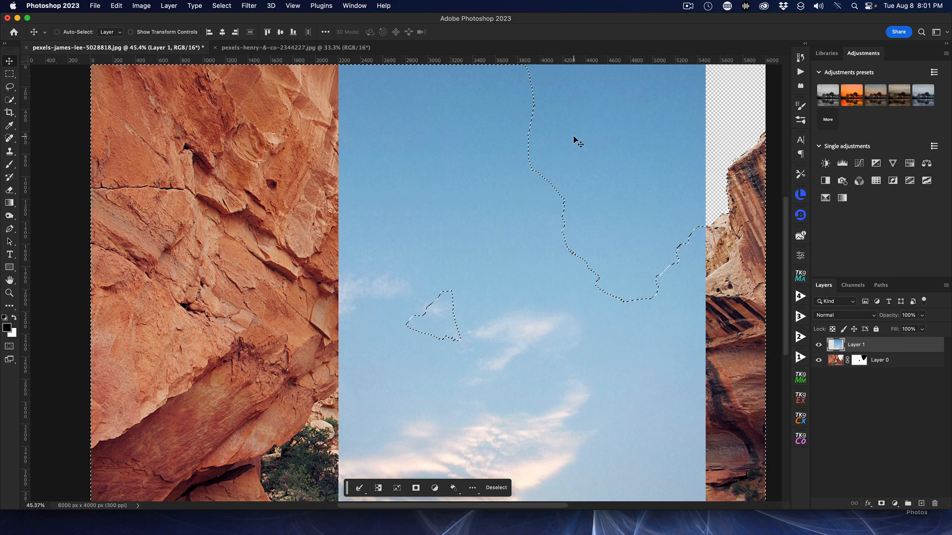
{"action": "left_click_drag", "start_coordinate": [575, 141], "coordinate": [639, 61]}
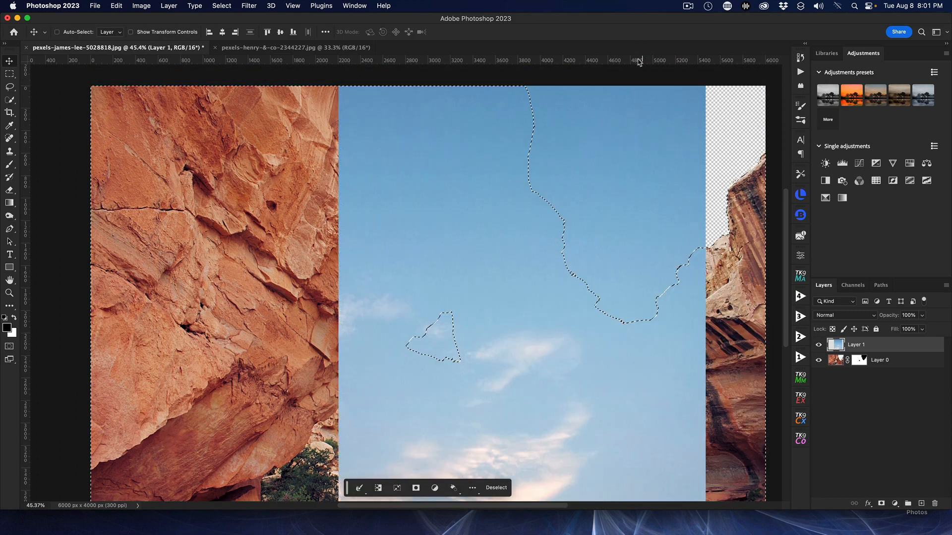
Move the sky layer below Layer 0, shift it to cover the large sky opening, and clear the selection
{"action": "left_click_drag", "start_coordinate": [899, 350], "coordinate": [897, 361]}
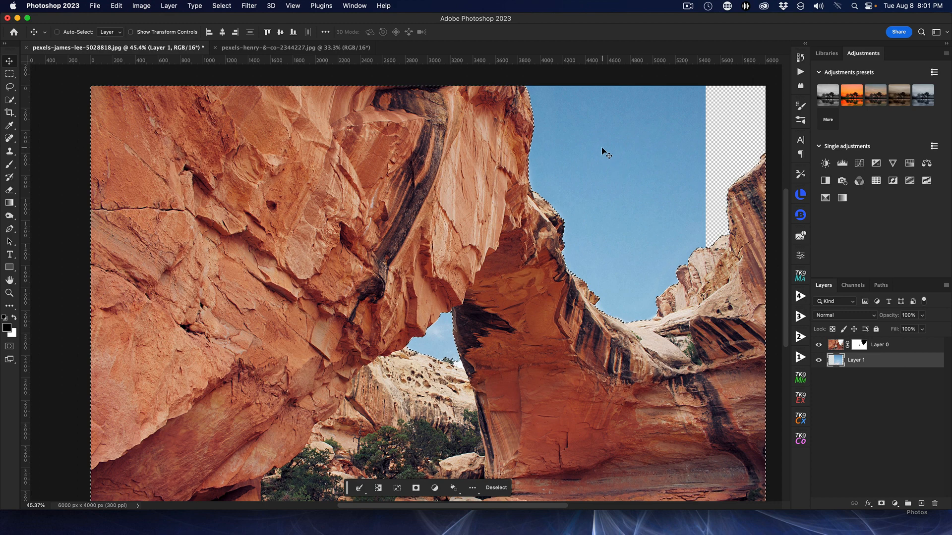
{"action": "left_click_drag", "start_coordinate": [602, 148], "coordinate": [679, 145]}
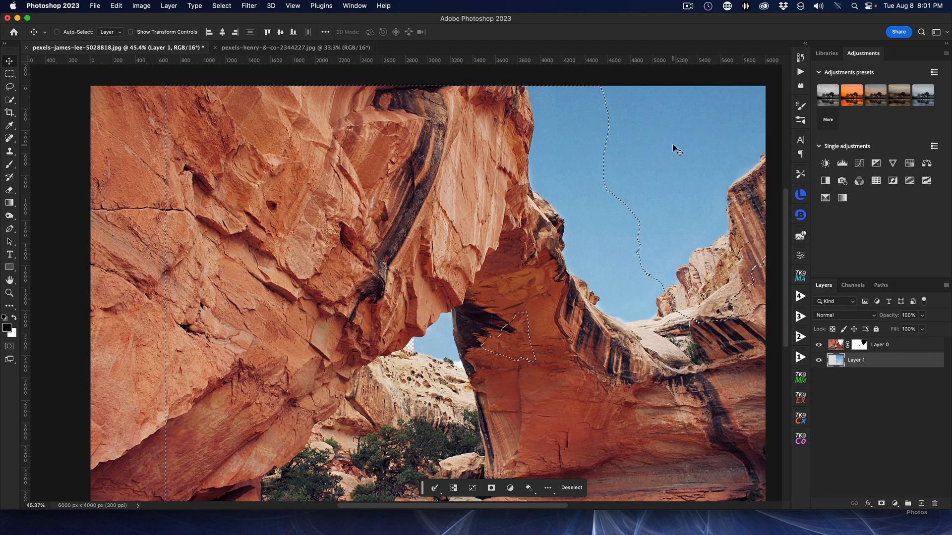
{"action": "key", "text": "super+d"}
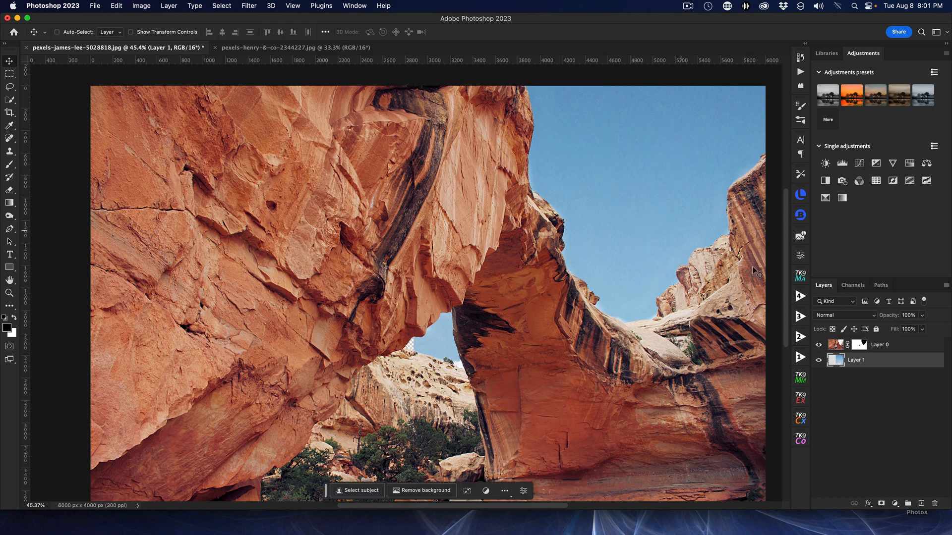
Scale the sky layer to 139.83% with Free Transform and position it so its clouds fill both sky openings
{"action": "key", "text": "super+t"}
{"action": "left_click_drag", "start_coordinate": [411, 325], "coordinate": [303, 291]}
{"action": "left_click_drag", "start_coordinate": [638, 266], "coordinate": [742, 120]}
{"action": "left_click_drag", "start_coordinate": [613, 280], "coordinate": [625, 276]}
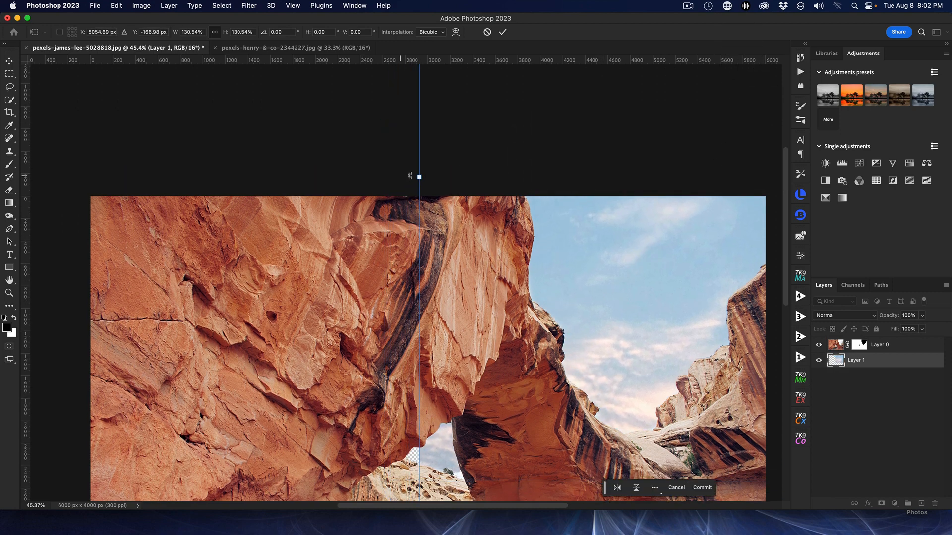
{"action": "left_click_drag", "start_coordinate": [416, 176], "coordinate": [386, 177]}
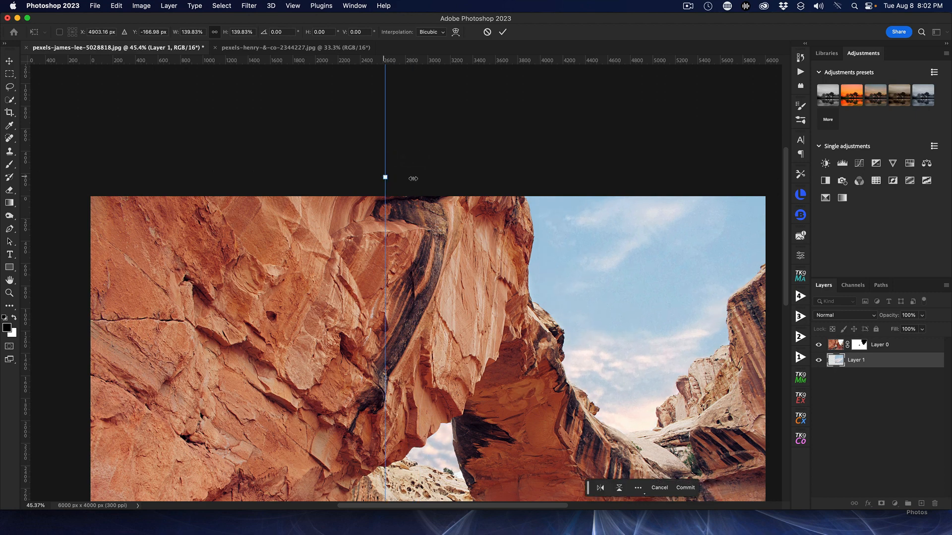
{"action": "left_click_drag", "start_coordinate": [785, 189], "coordinate": [788, 244]}
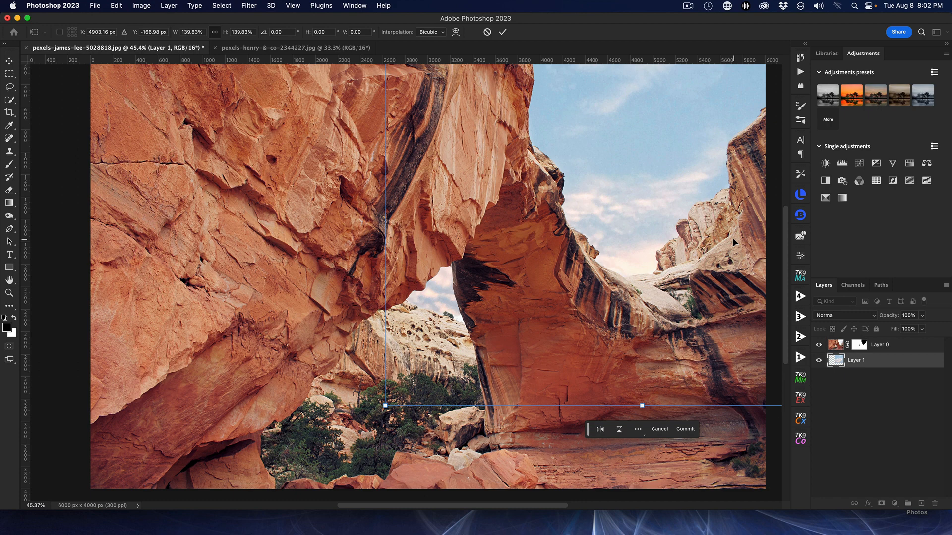
{"action": "key", "text": "Return"}
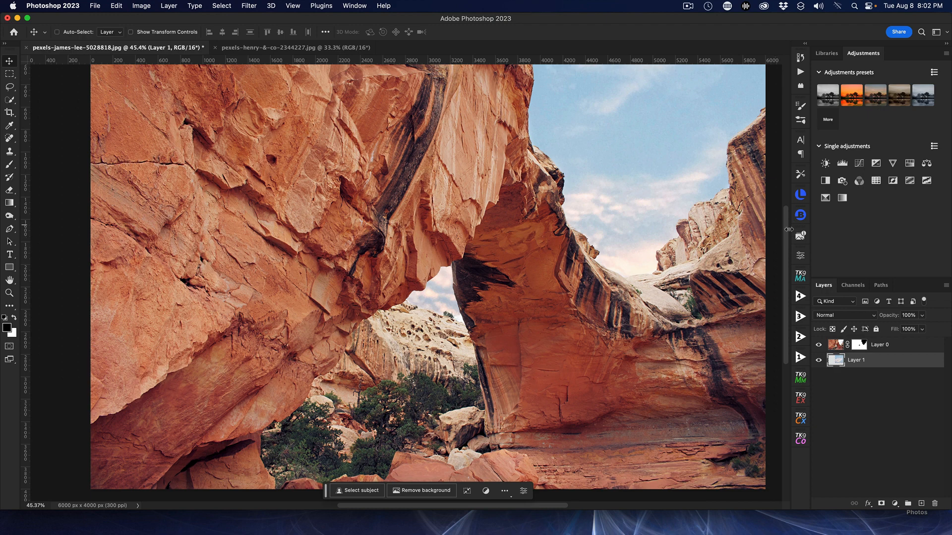
Try a 178.6 px feather on Layer 0's mask, then set the feather to 3.3 px to soften the rock edges
{"action": "left_click_drag", "start_coordinate": [784, 233], "coordinate": [792, 157]}
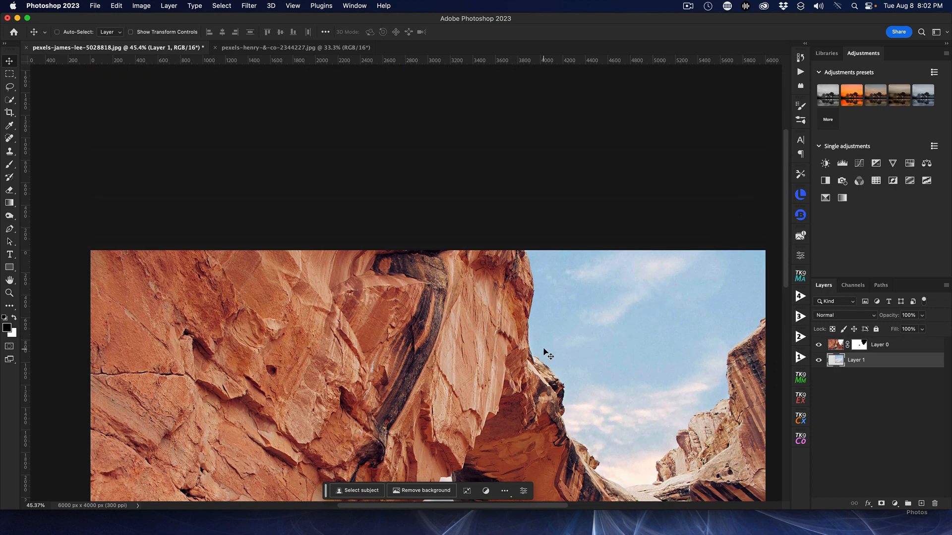
{"action": "scroll", "coordinate": [544, 350], "scroll_direction": "up", "scroll_amount": 10}
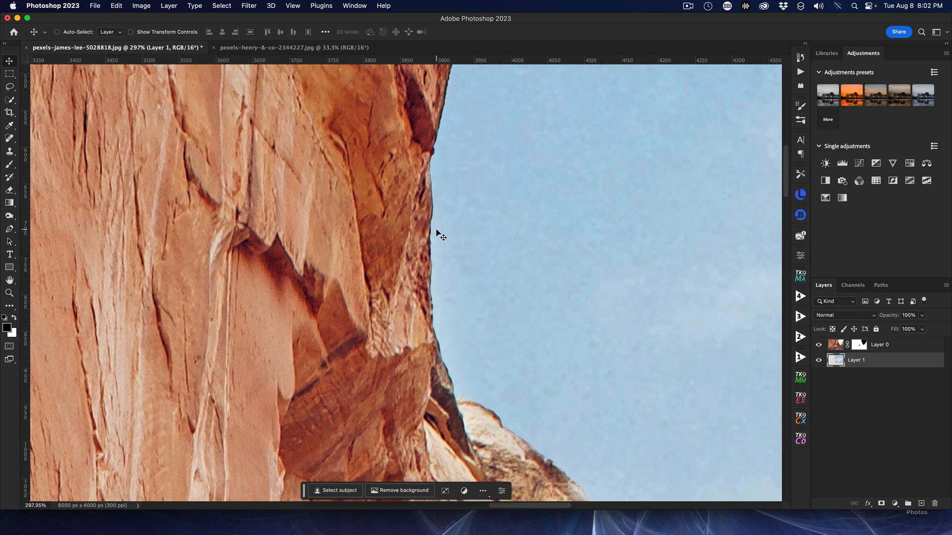
{"action": "scroll", "coordinate": [439, 213], "scroll_direction": "down", "scroll_amount": 3}
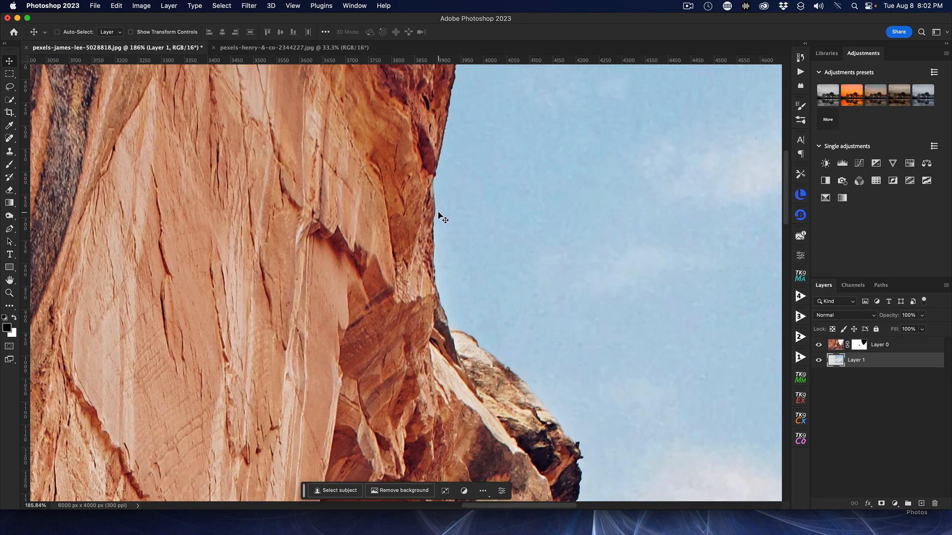
{"action": "scroll", "coordinate": [439, 213], "scroll_direction": "down", "scroll_amount": 5}
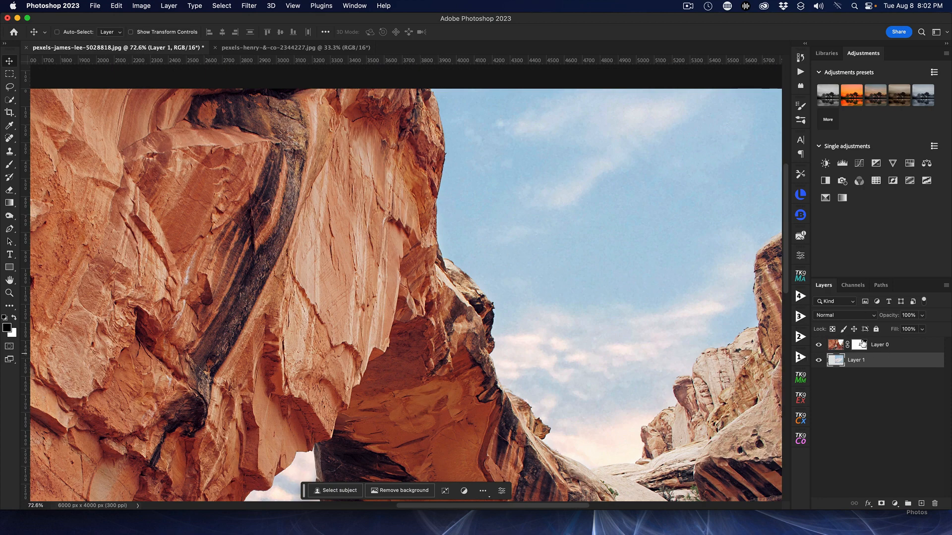
{"action": "left_click", "coordinate": [860, 348]}
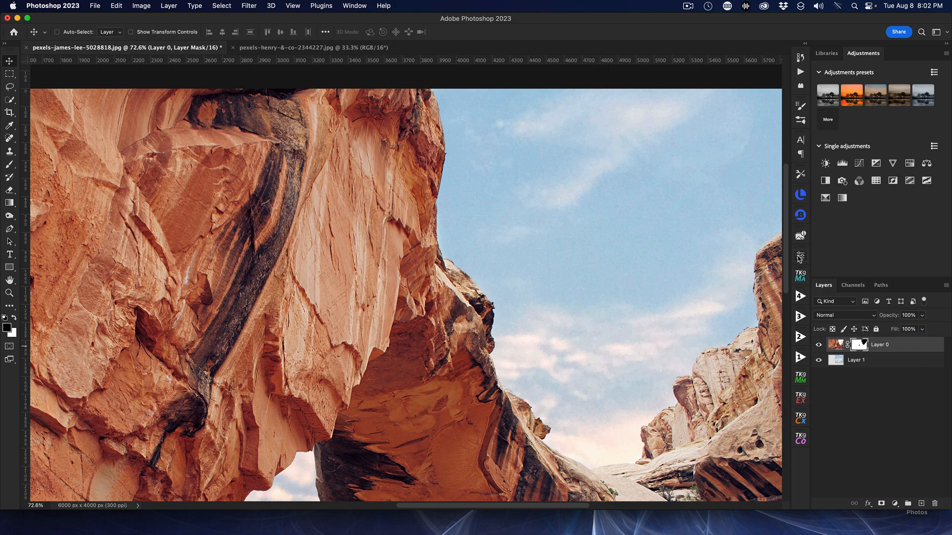
{"action": "left_click", "coordinate": [800, 256]}
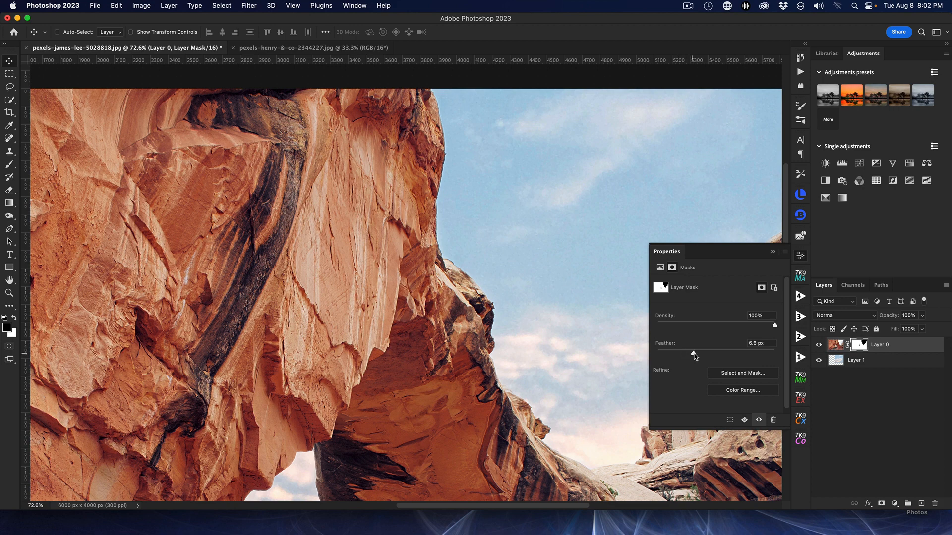
{"action": "left_click_drag", "start_coordinate": [744, 354], "coordinate": [750, 354]}
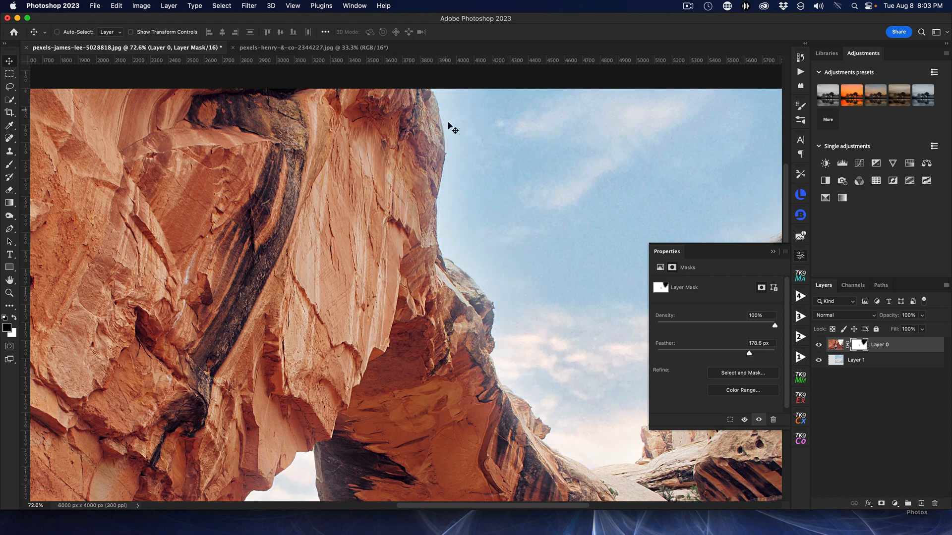
{"action": "left_click_drag", "start_coordinate": [749, 353], "coordinate": [677, 353]}
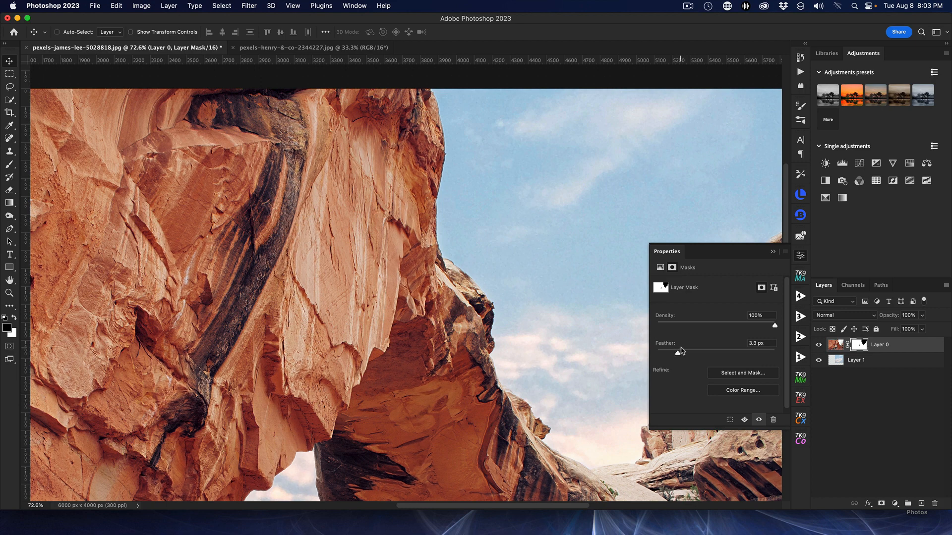
{"action": "left_click", "coordinate": [774, 253]}
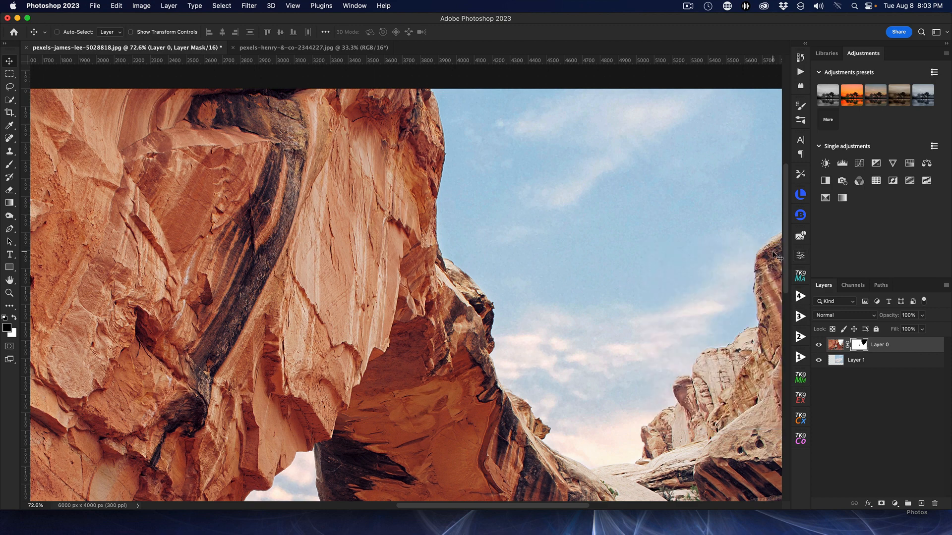
{"action": "key", "text": "super+0"}
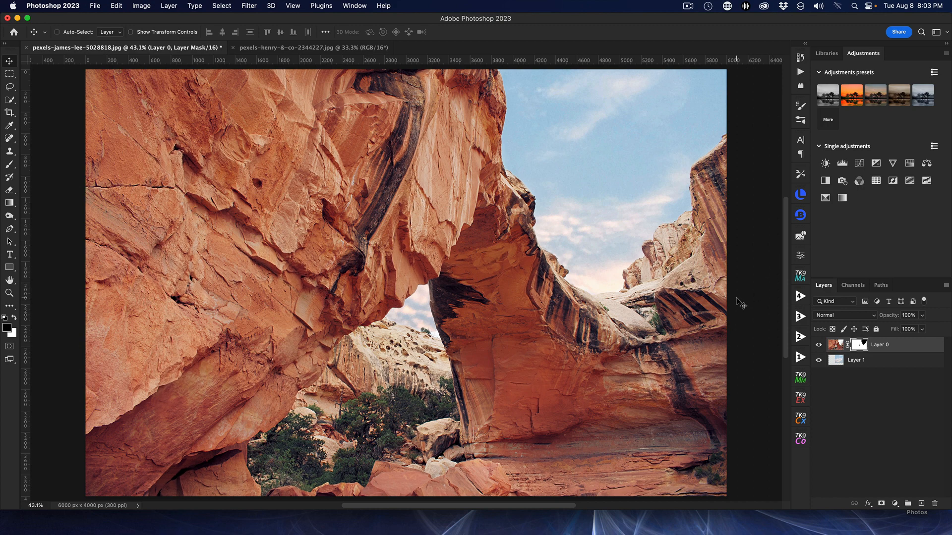
{"action": "left_click", "coordinate": [687, 6]}
{"action": "left_click", "coordinate": [700, 32]}
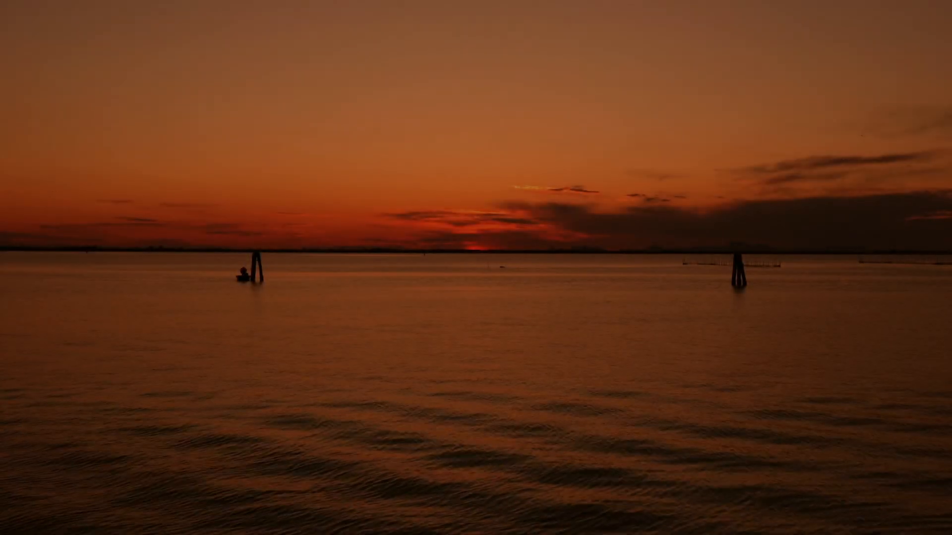